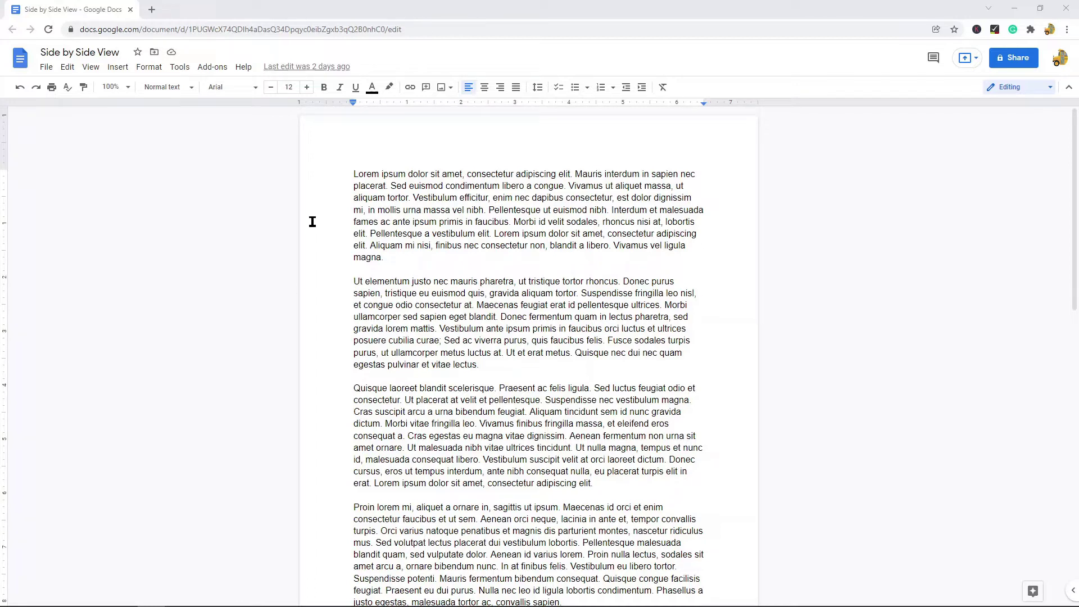
Step: Copy the Side by Side View document's URL and load it in a new Chrome window
click(258, 30)
key(ctrl+c)
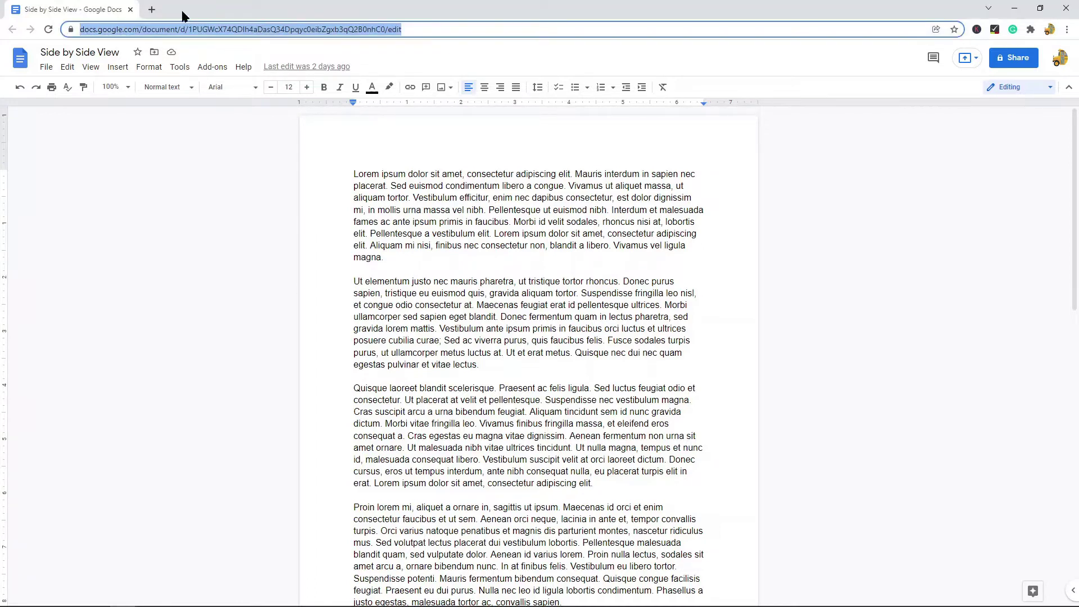
right_click(224, 32)
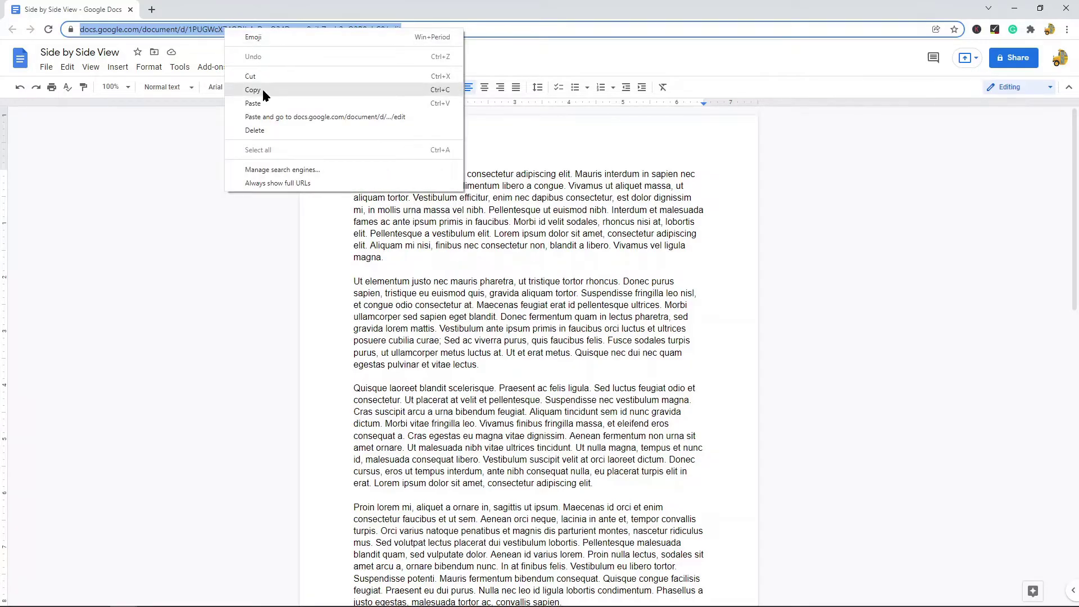
click(498, 16)
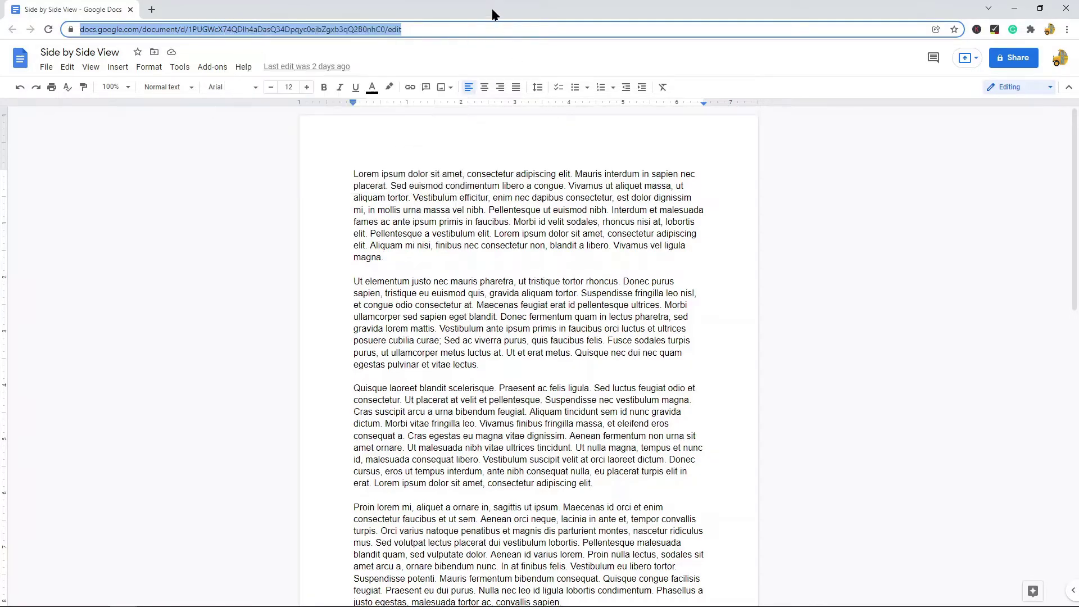
click(1067, 30)
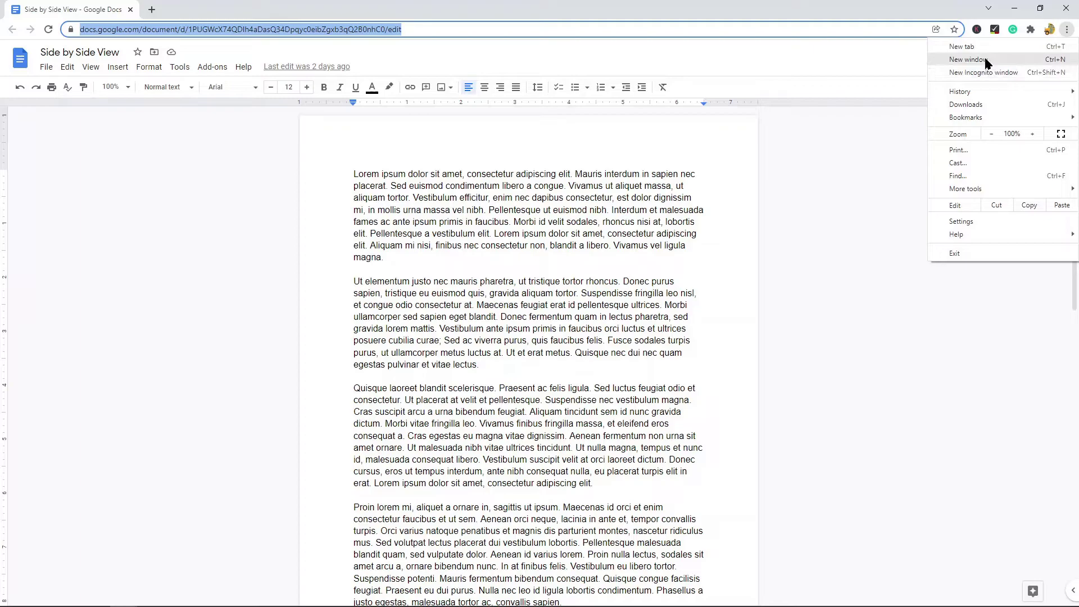
click(1048, 62)
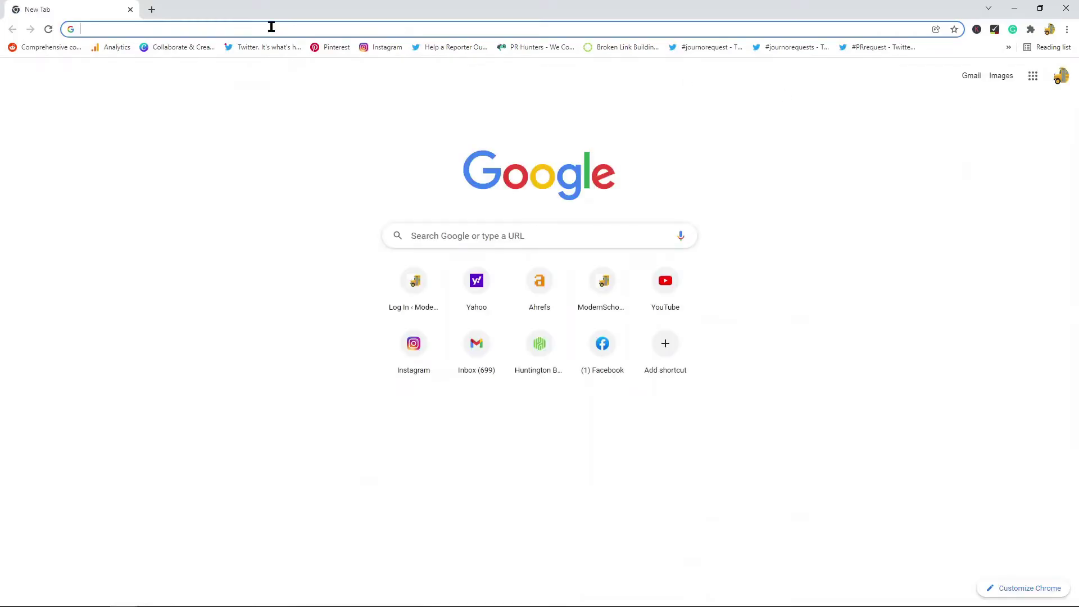
key(ctrl+v)
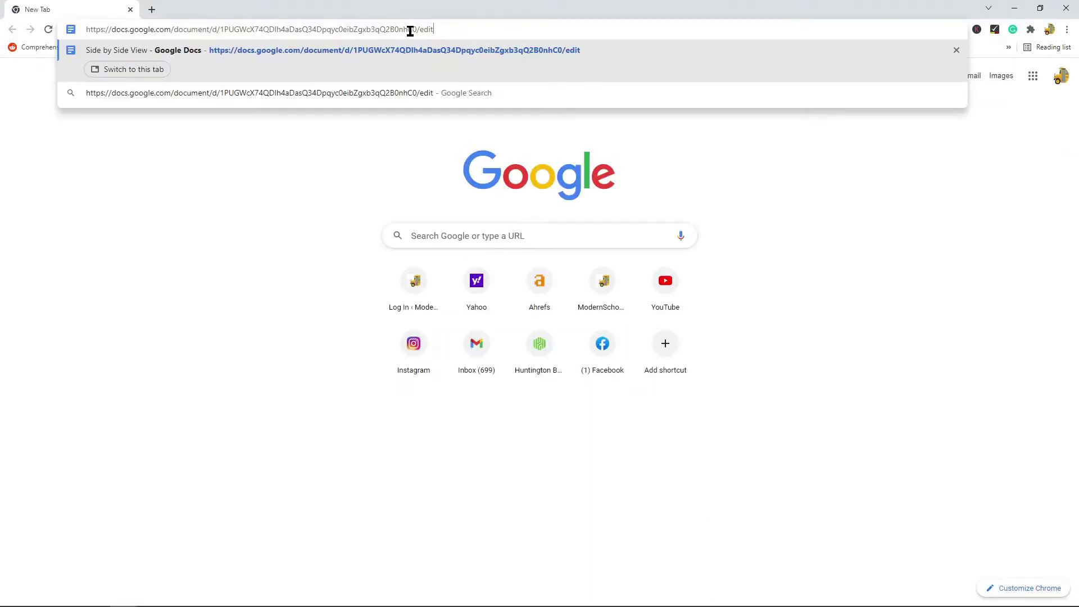
right_click(464, 27)
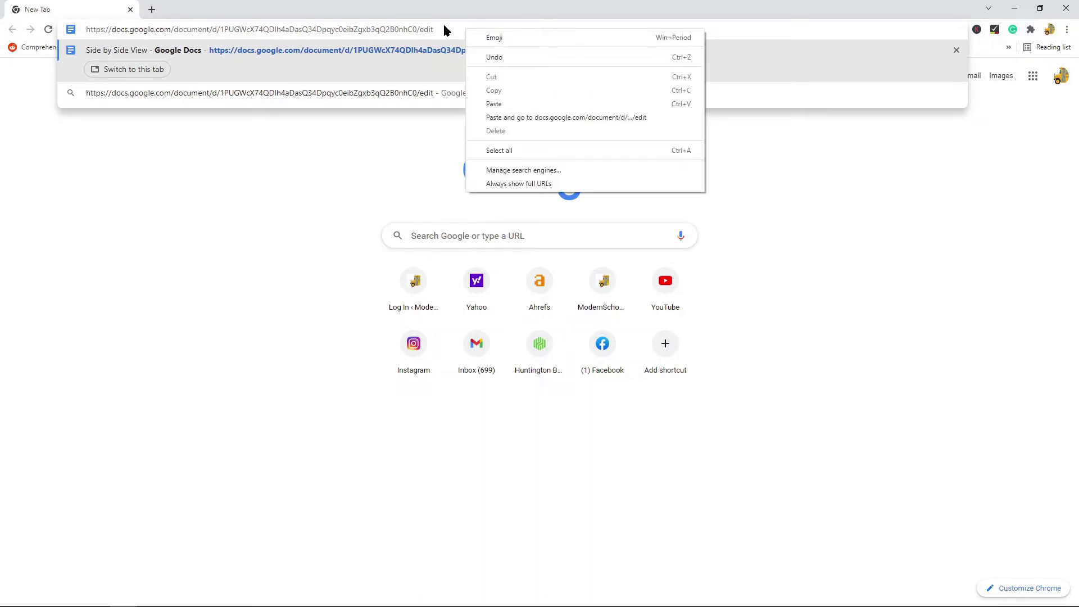
click(442, 23)
key(Return)
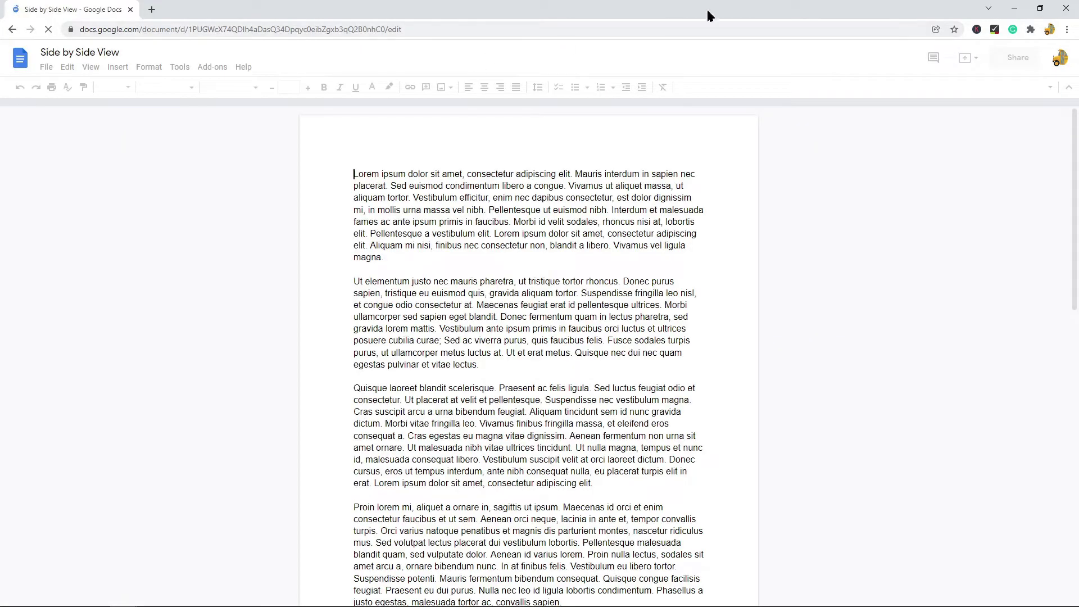
Step: Restore one document window and fit it to the left half of the screen
drag(554, 16, 589, 26)
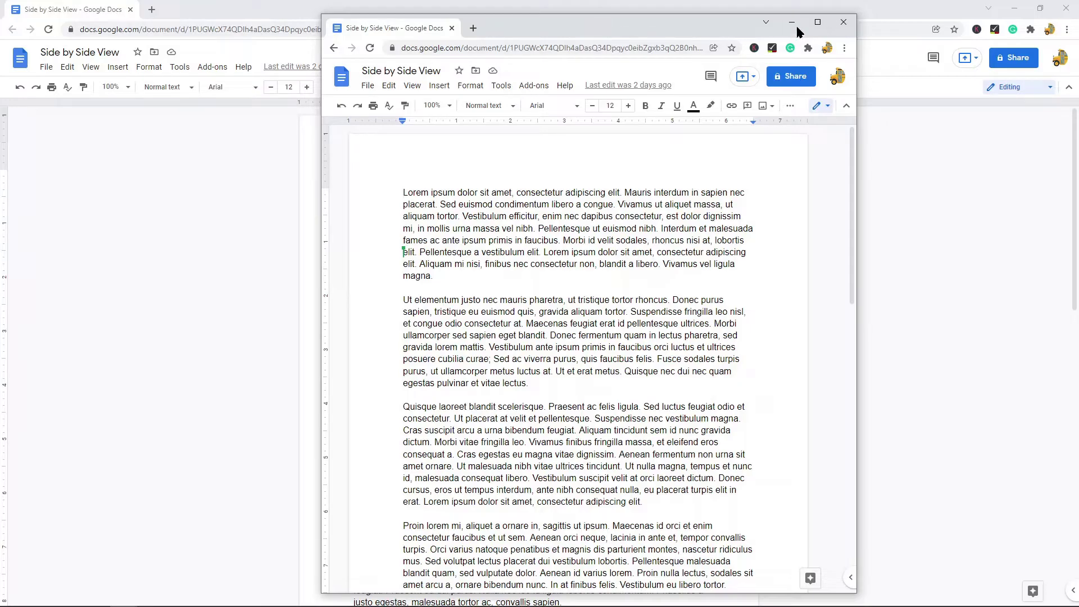
click(814, 23)
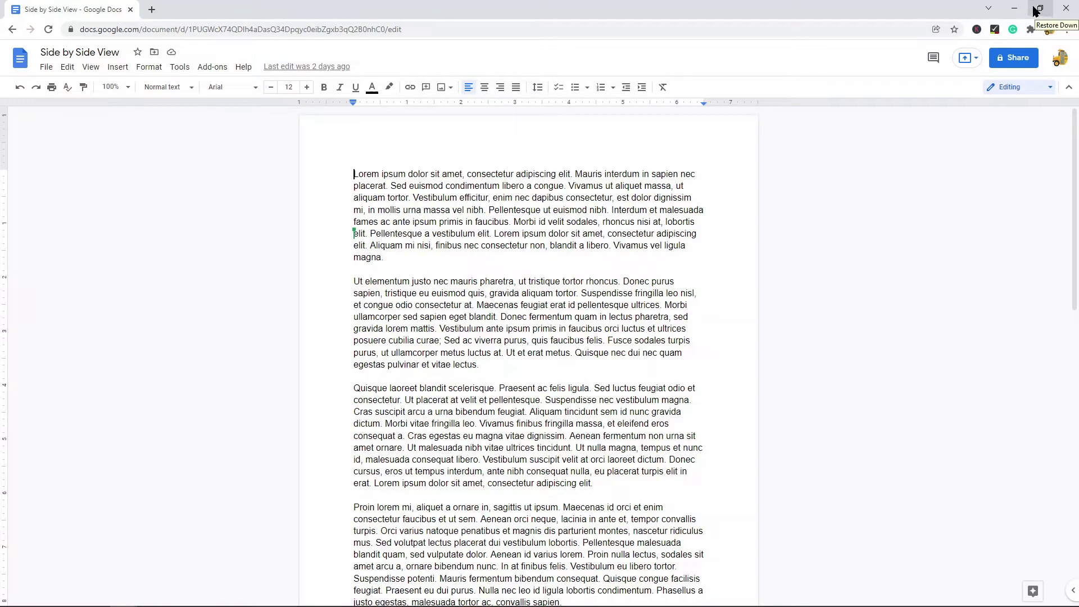
click(1040, 12)
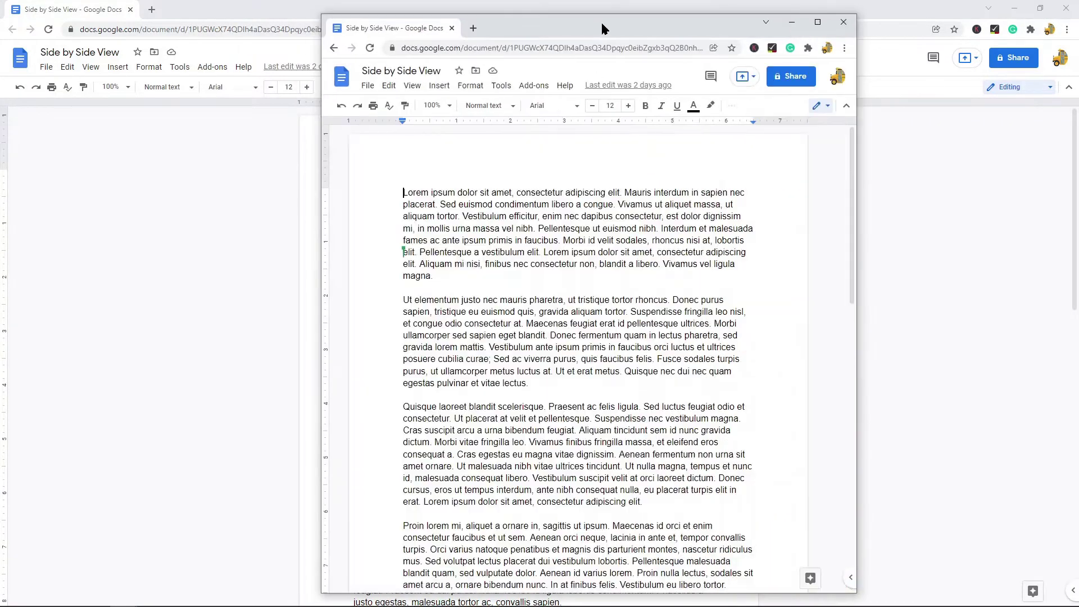
drag(601, 21, 297, 17)
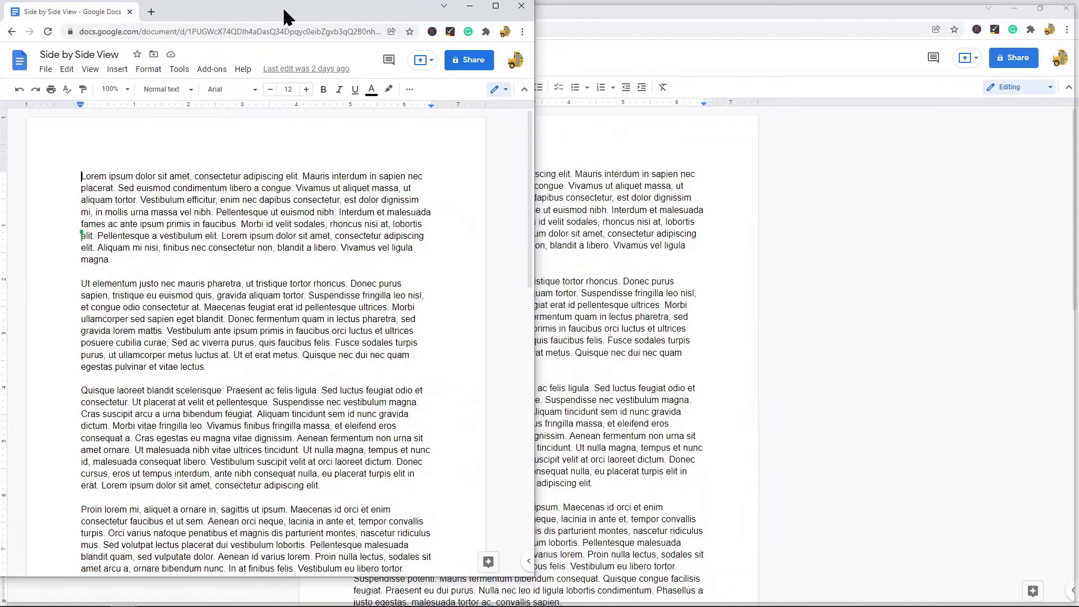
double_click(356, 17)
click(1040, 8)
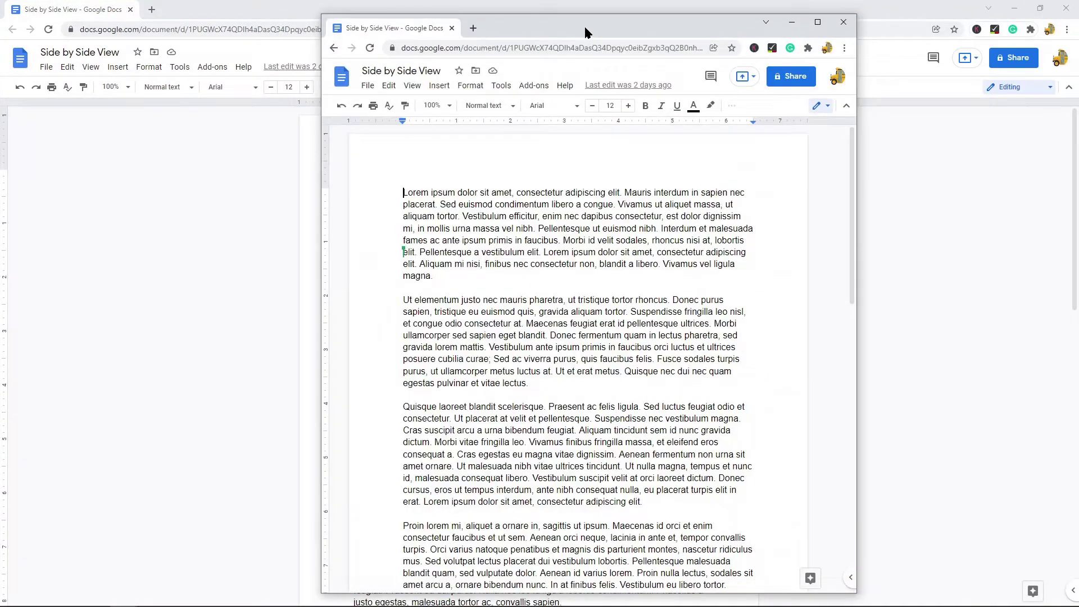
drag(596, 17, 283, 29)
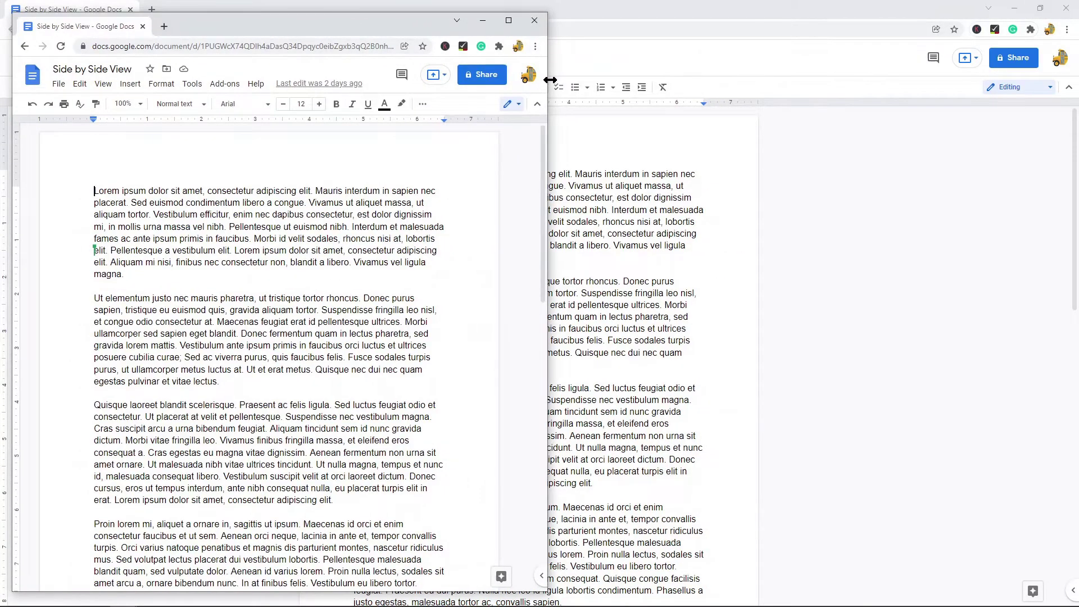
drag(548, 84, 486, 89)
drag(299, 27, 289, 16)
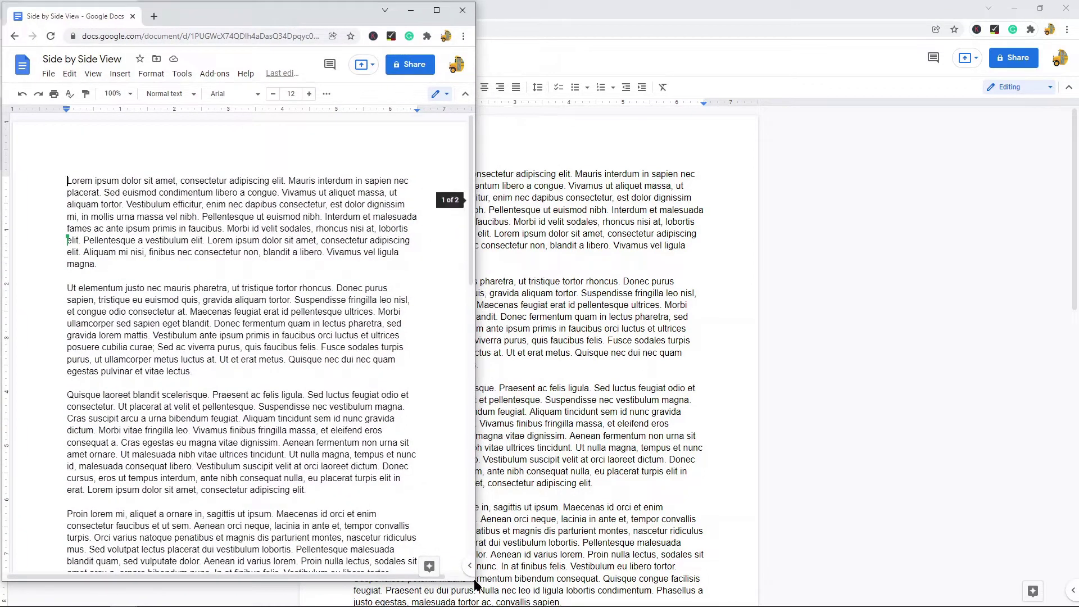
drag(474, 582, 454, 600)
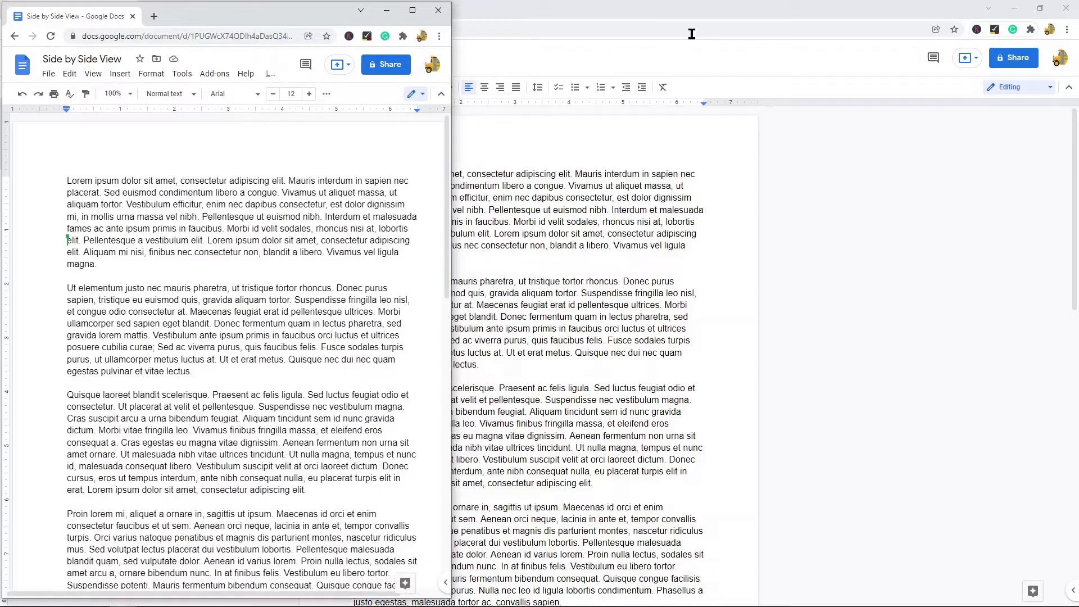
Step: Restore the other document window and fit it to the right half
click(676, 15)
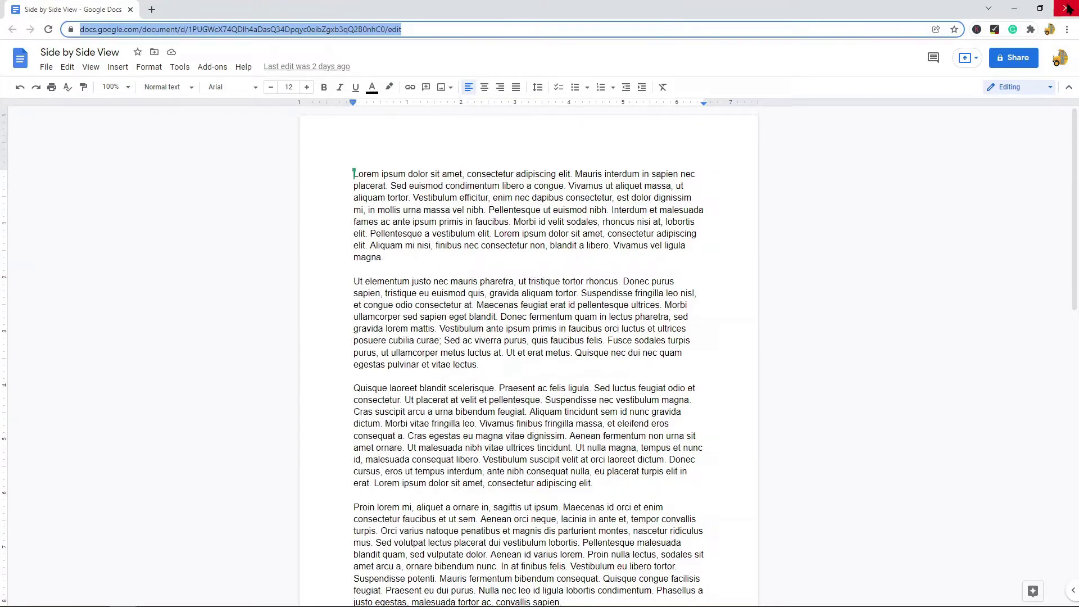
click(1042, 11)
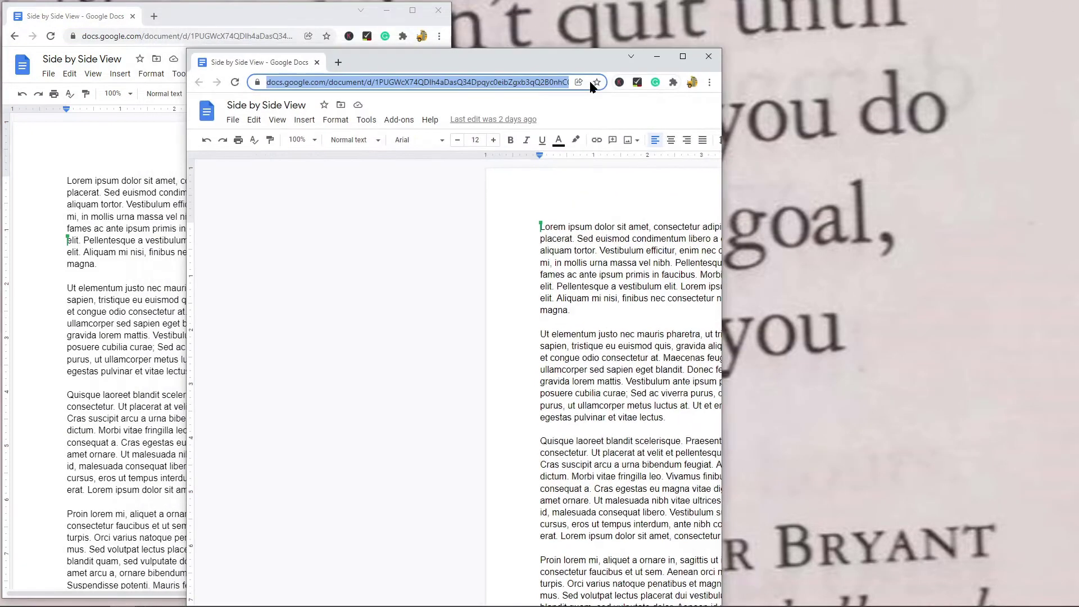
drag(593, 56, 791, 31)
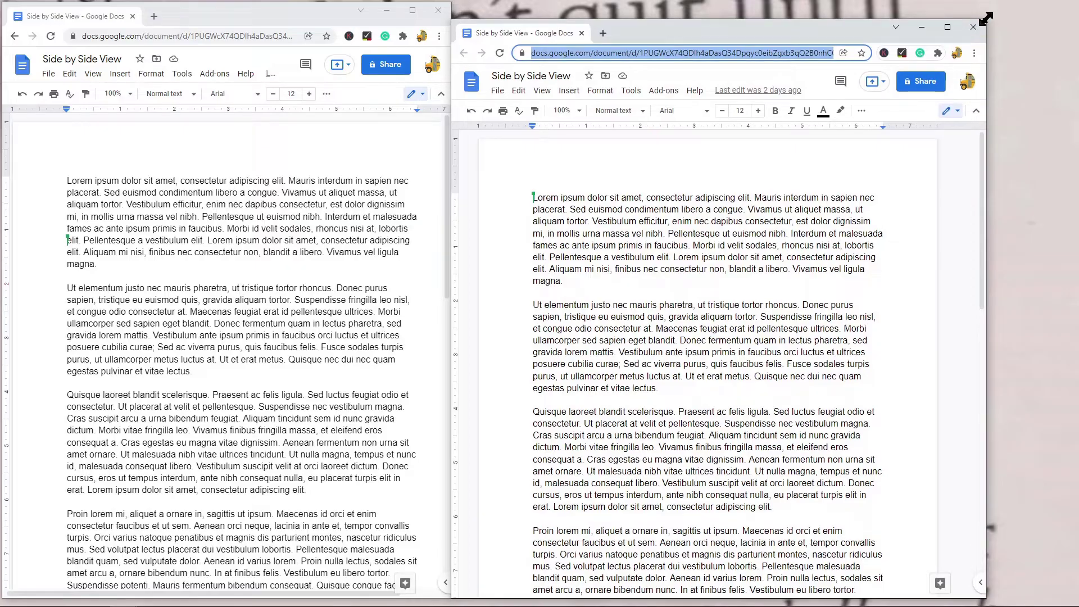
drag(987, 26, 1020, 1)
scroll(427, 208, down, 6)
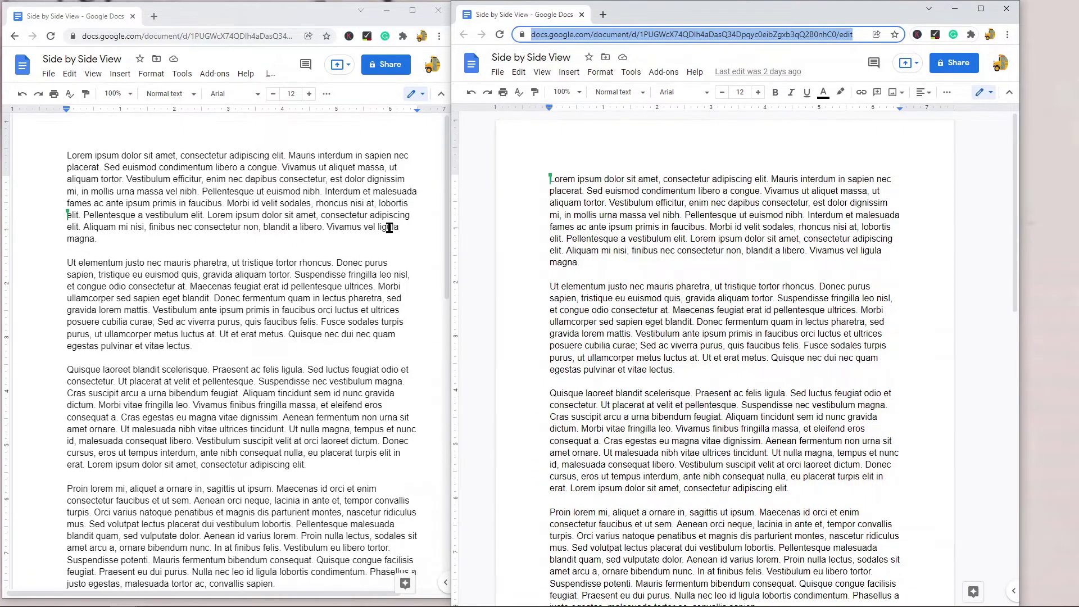
scroll(396, 318, up, 6)
scroll(944, 244, down, 6)
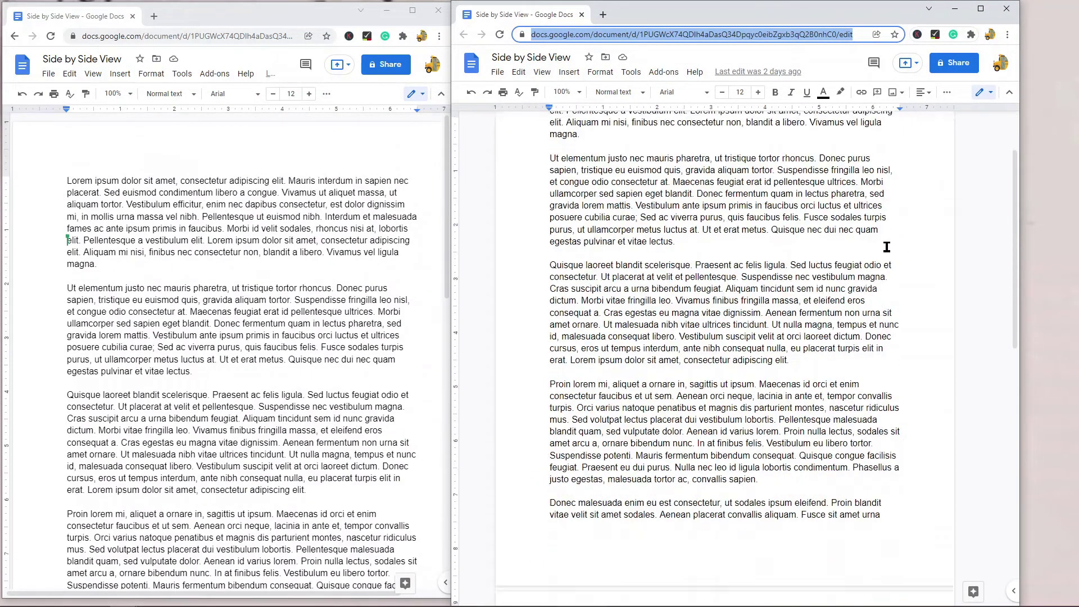
scroll(857, 251, up, 6)
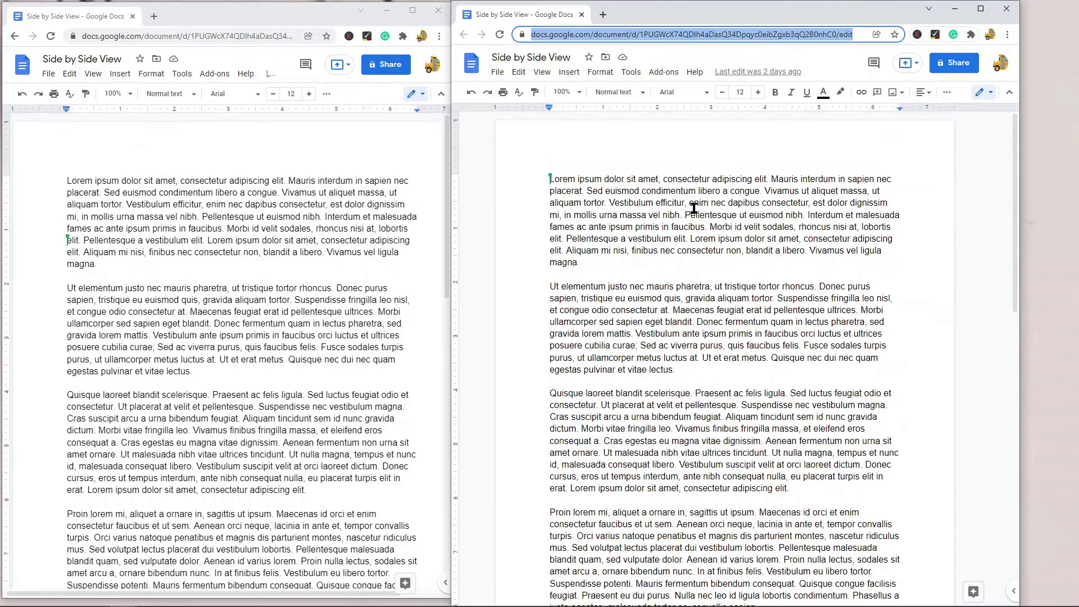
scroll(703, 236, down, 10)
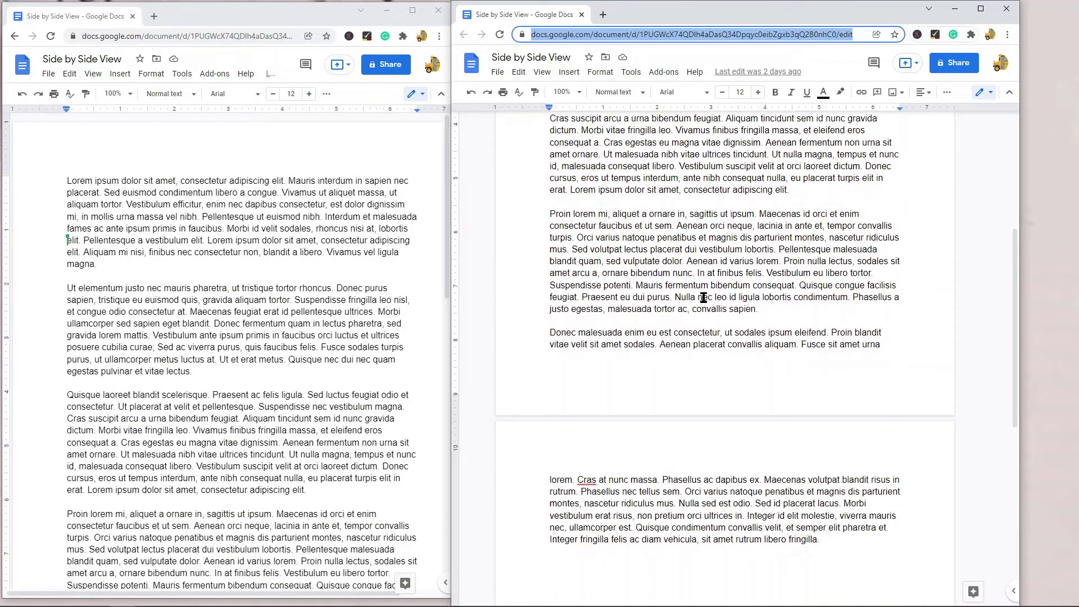
scroll(258, 303, up, 2)
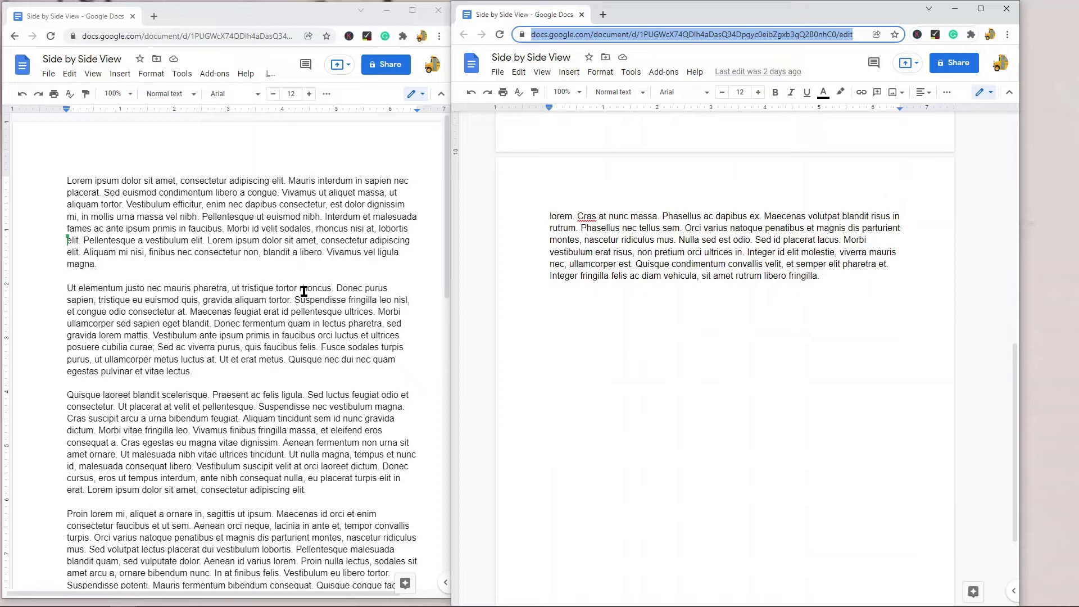
scroll(356, 248, up, 2)
scroll(951, 310, down, 1)
scroll(664, 330, up, 5)
scroll(167, 297, down, 10)
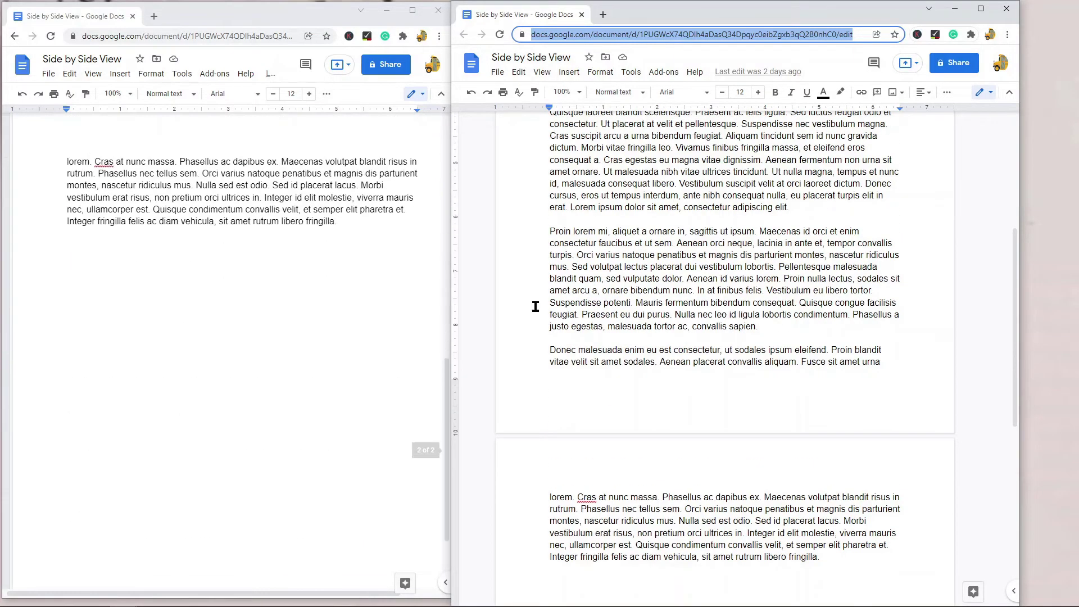
scroll(535, 306, up, 5)
scroll(79, 557, up, 15)
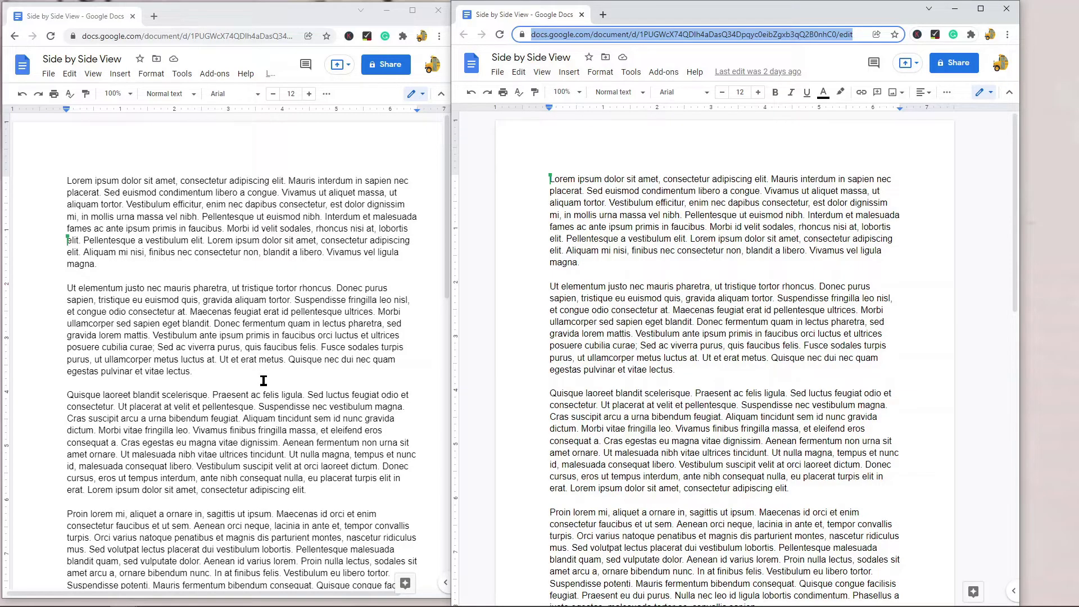
drag(991, 24, 995, 23)
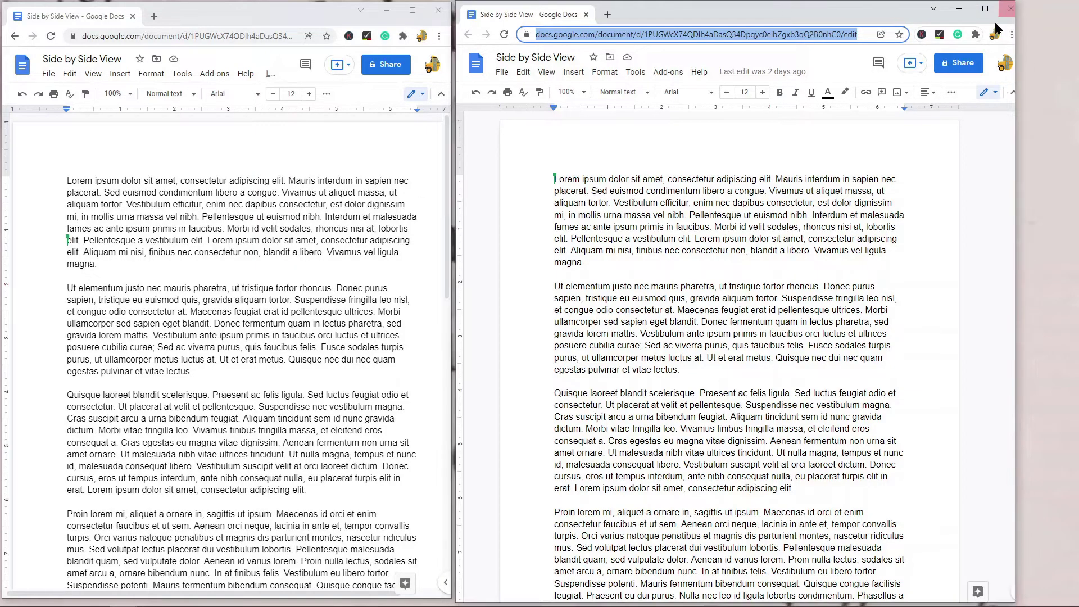
Step: Close the right document window and maximize the remaining one
click(1009, 9)
click(412, 10)
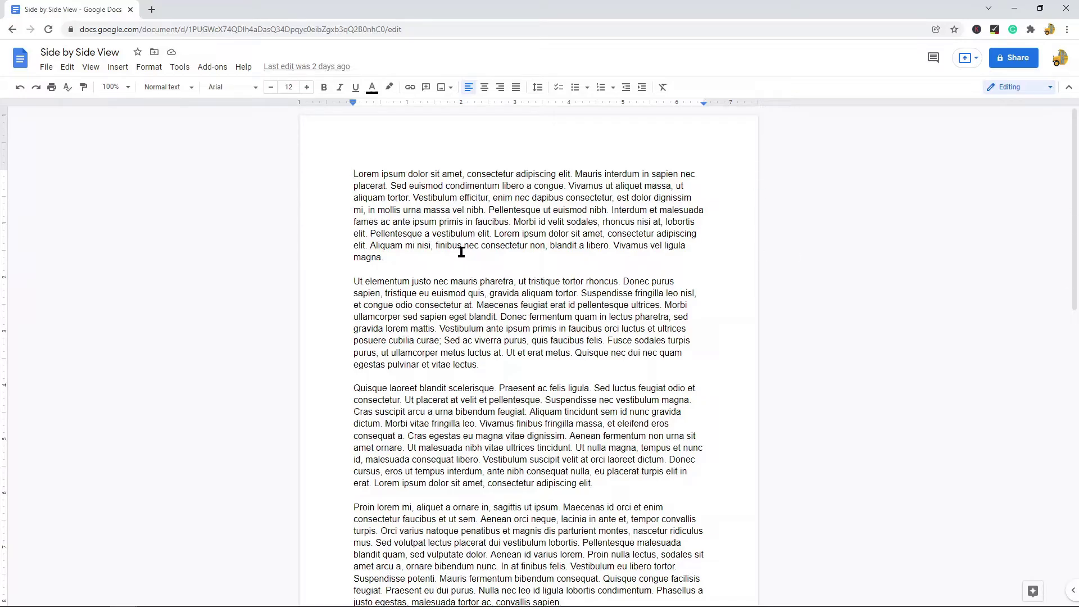
Step: Load the copied document URL in a new tab and drag it into its own window
click(227, 29)
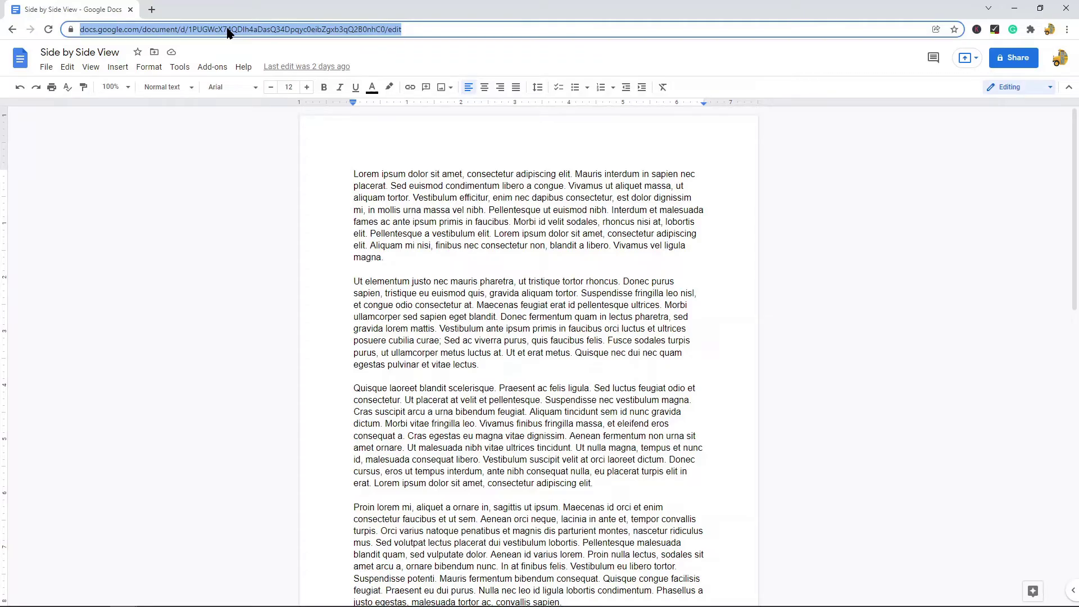
key(ctrl+c)
key(ctrl+t)
key(ctrl+v)
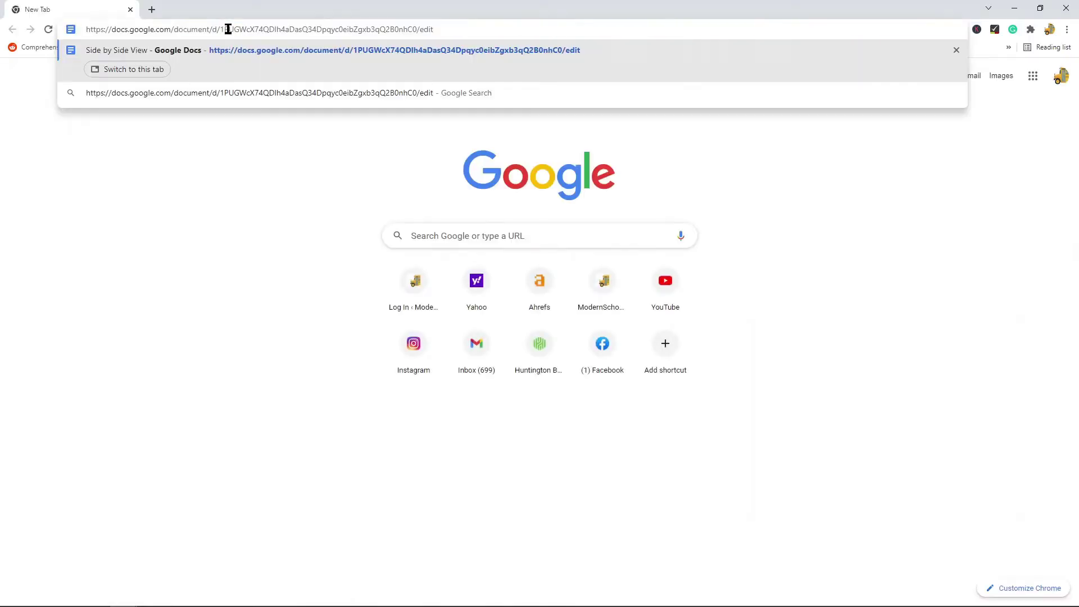
key(Return)
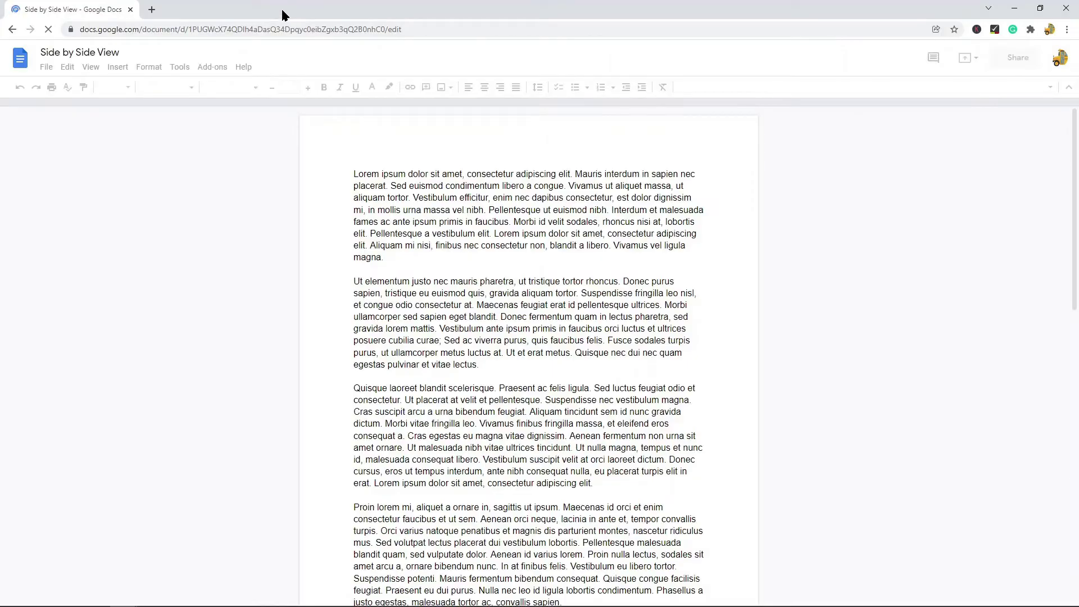
drag(282, 15, 305, 39)
Step: Snap the new window to the left half and the other window to the right half
key(super+Left)
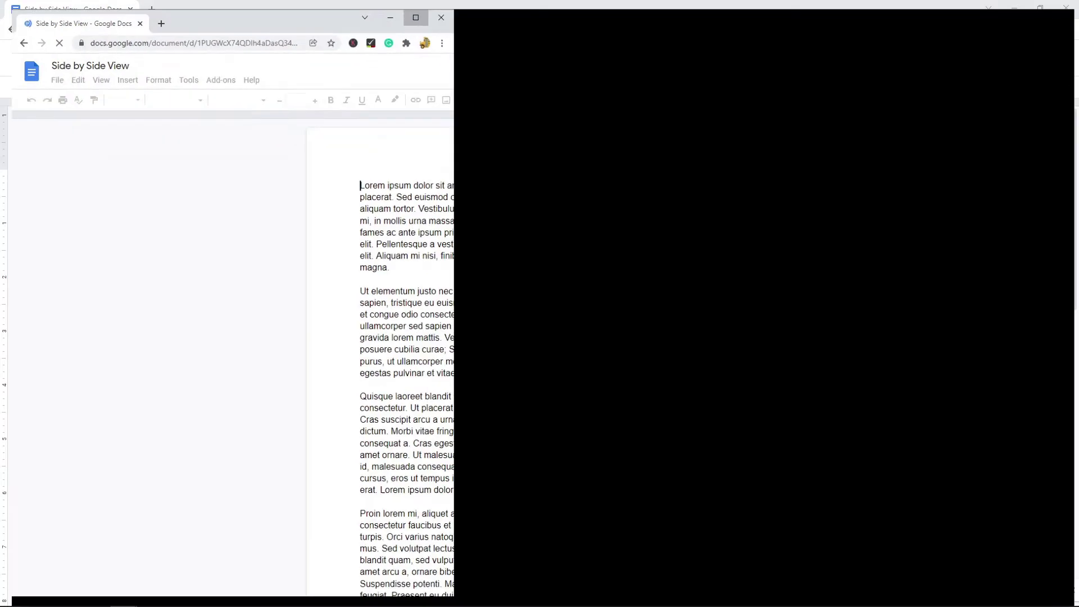
key(super+Up)
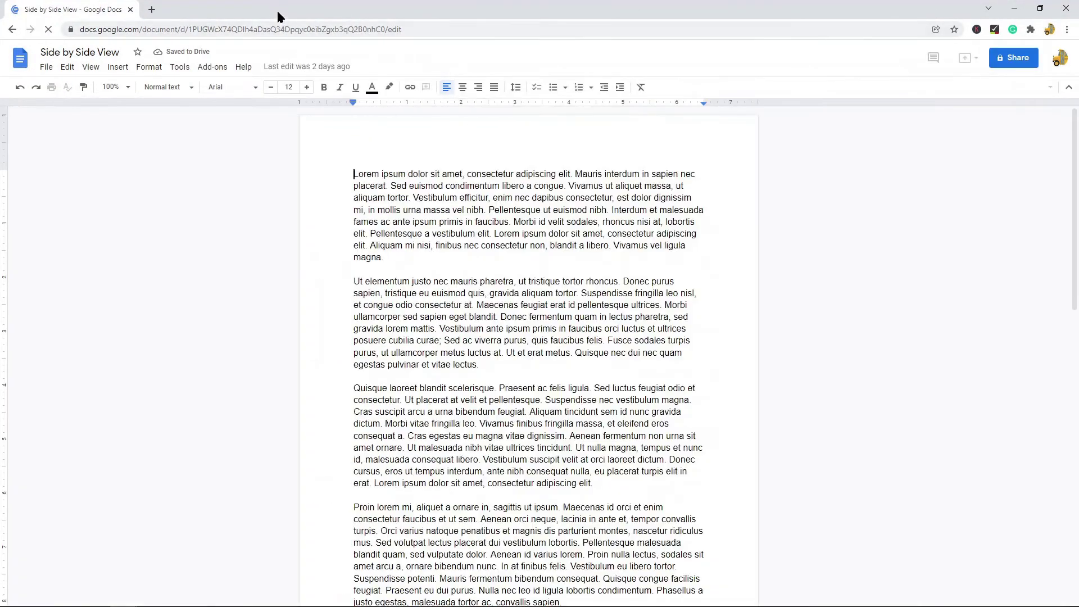
drag(279, 17, 541, 25)
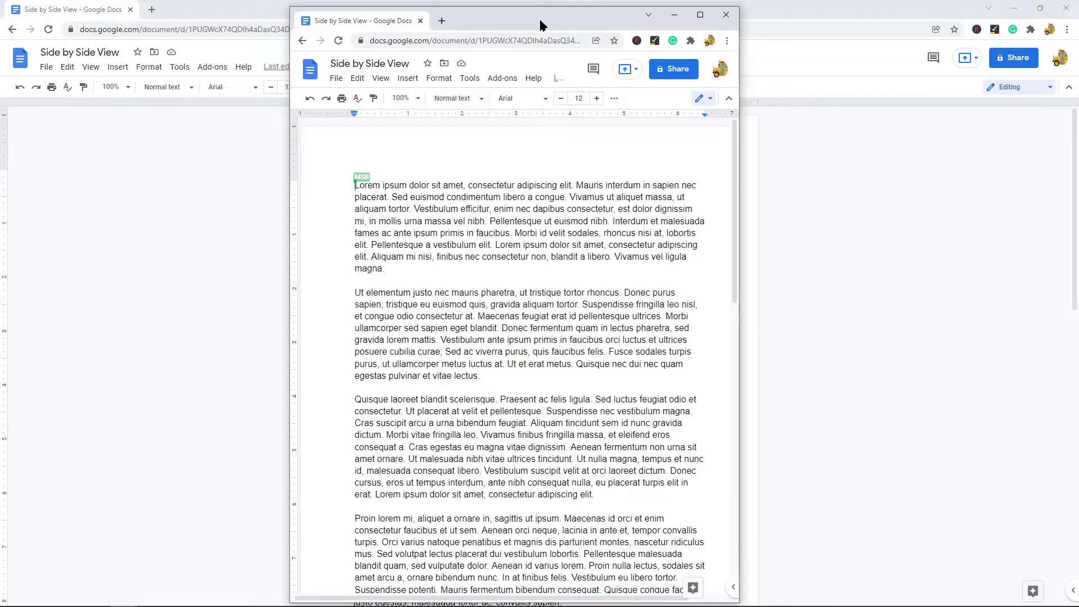
key(super+Left)
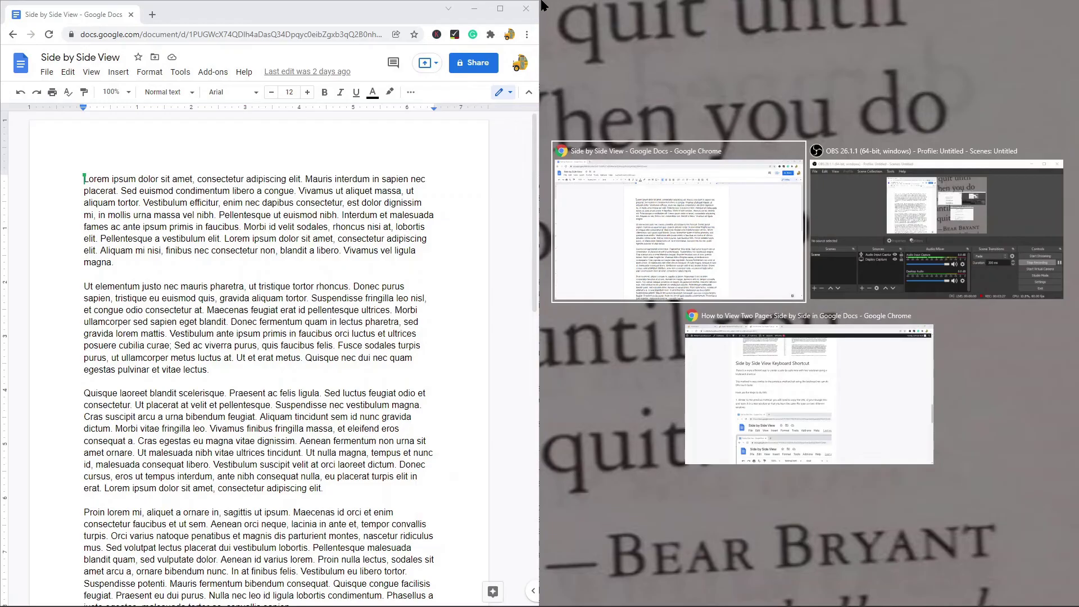
click(696, 203)
drag(1056, 7, 700, 11)
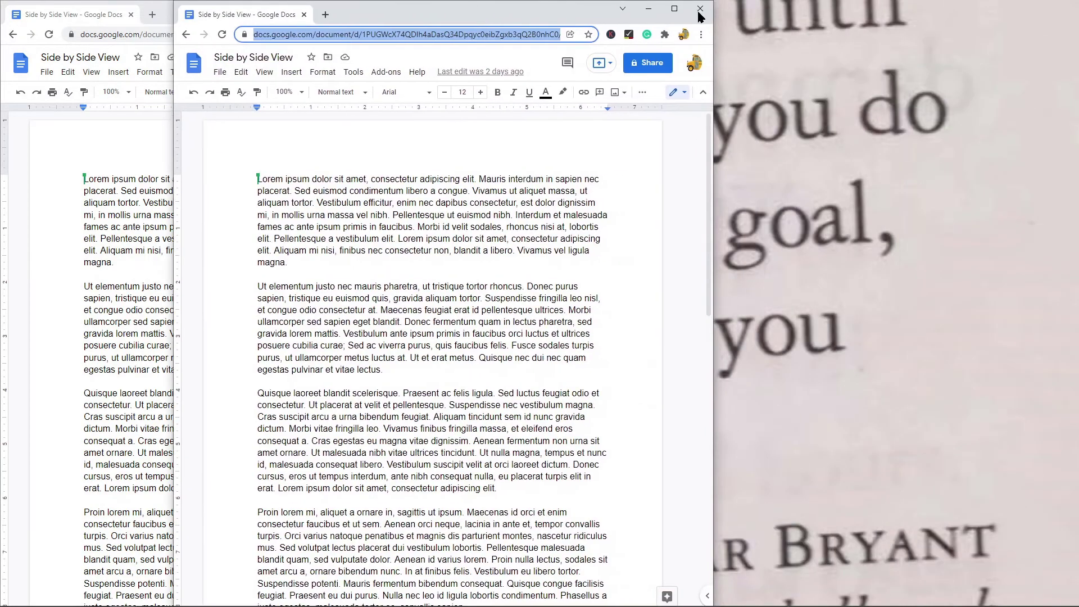
double_click(458, 15)
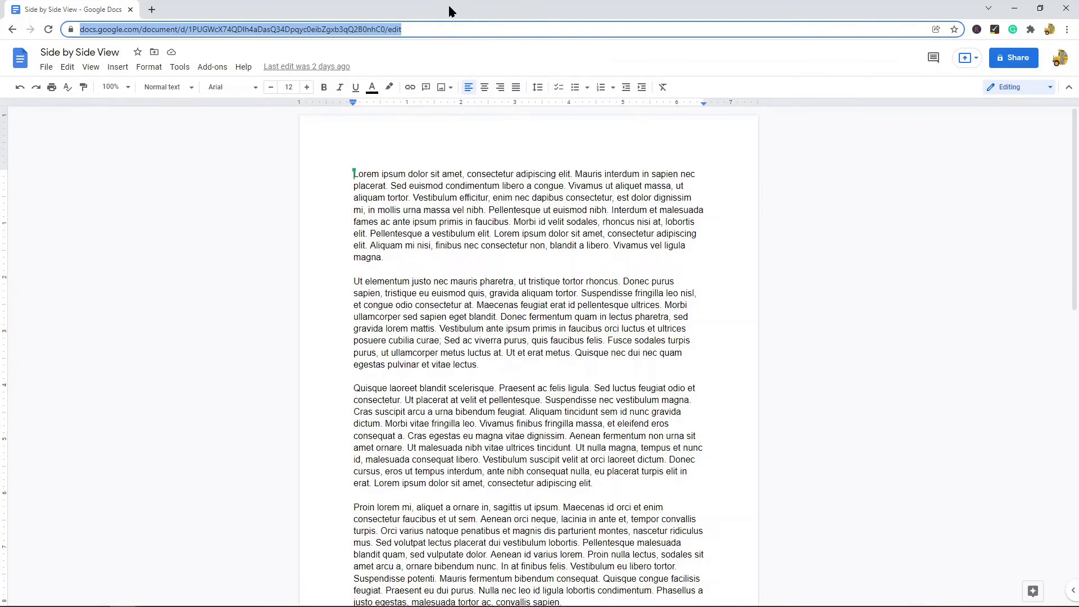
double_click(450, 10)
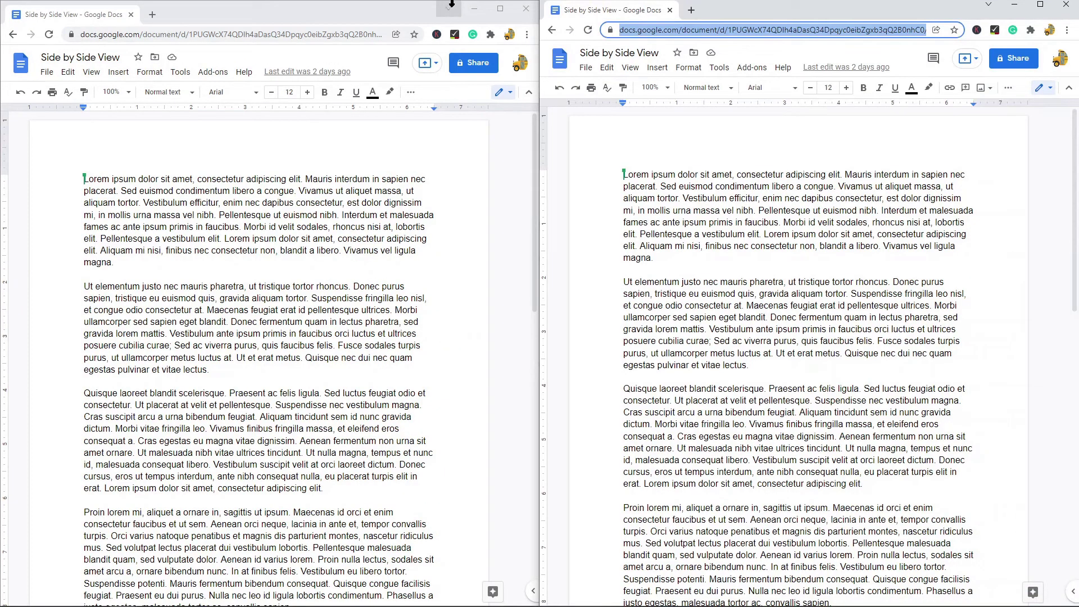
Step: Place the cursor in the word 'Praesent' in the right-hand window
scroll(801, 296, down, 1)
scroll(802, 296, down, 1)
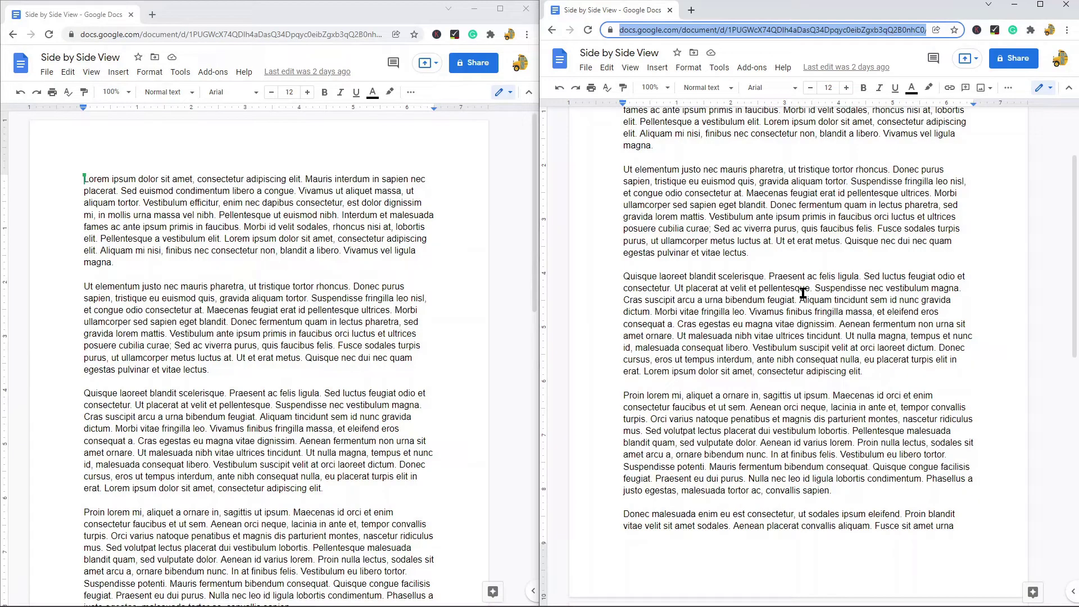
click(797, 276)
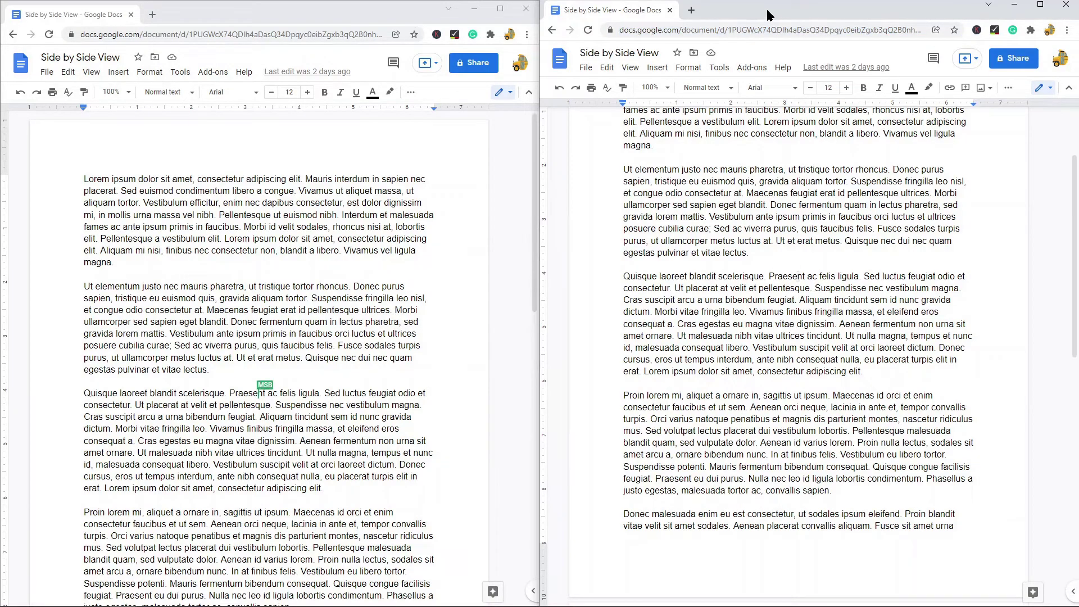
scroll(688, 253, up, 2)
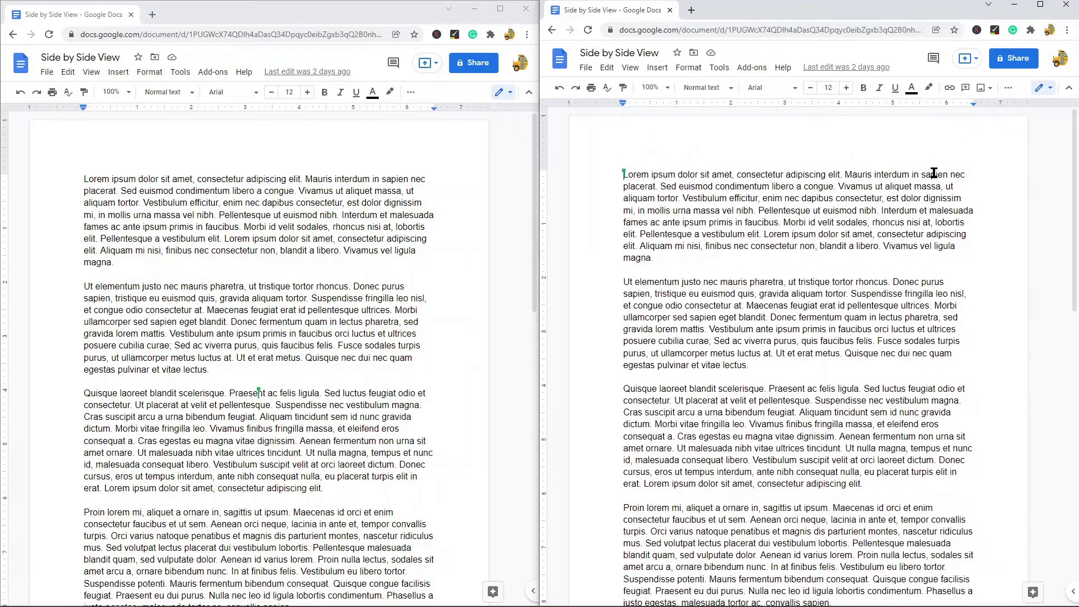